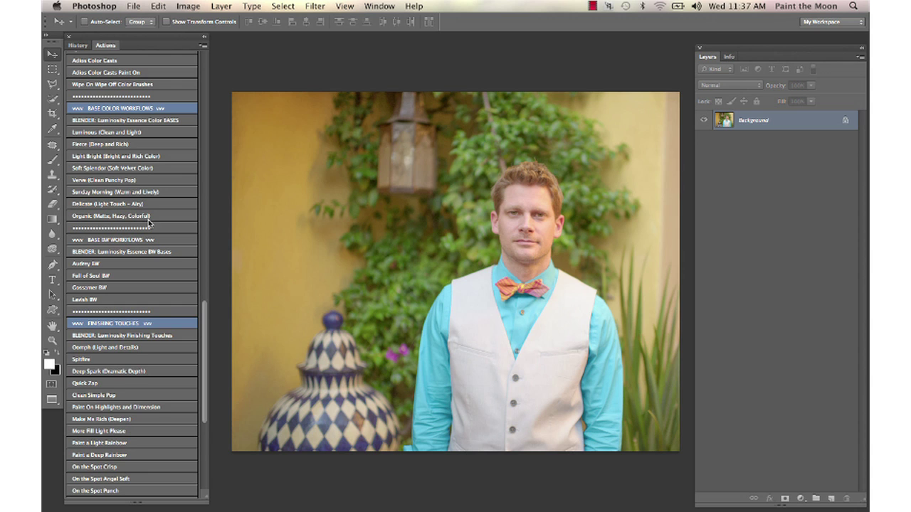
- Run the Spot Color Doctor – Brush On action and accept its new colour fill layer
{"action": "scroll", "coordinate": [149, 223], "scroll_direction": "up", "scroll_amount": 1}
{"action": "scroll", "coordinate": [143, 171], "scroll_direction": "up", "scroll_amount": 5}
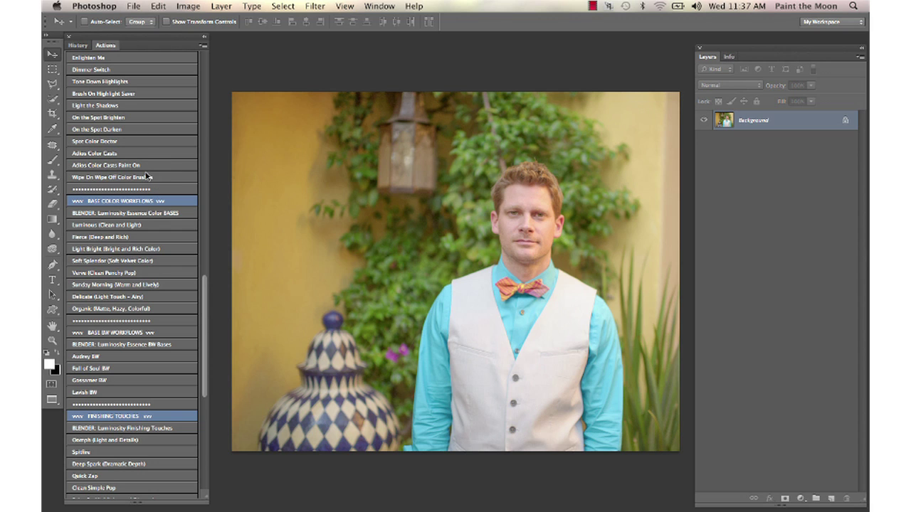
{"action": "left_click", "coordinate": [143, 145]}
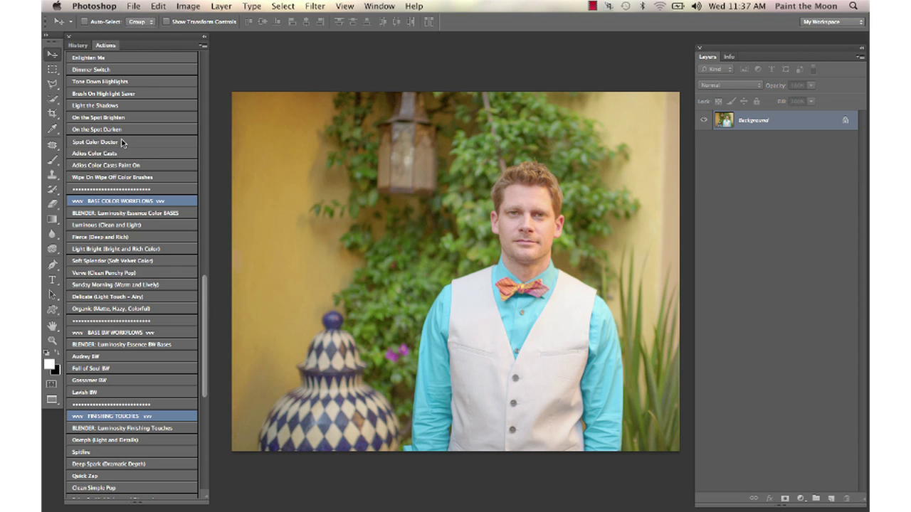
{"action": "left_click", "coordinate": [535, 186]}
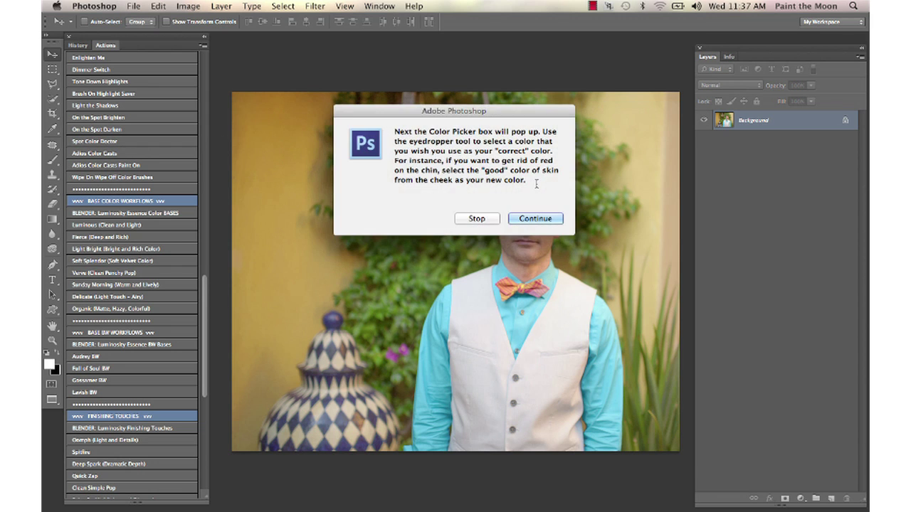
{"action": "left_click", "coordinate": [536, 219]}
{"action": "key", "text": "Return"}
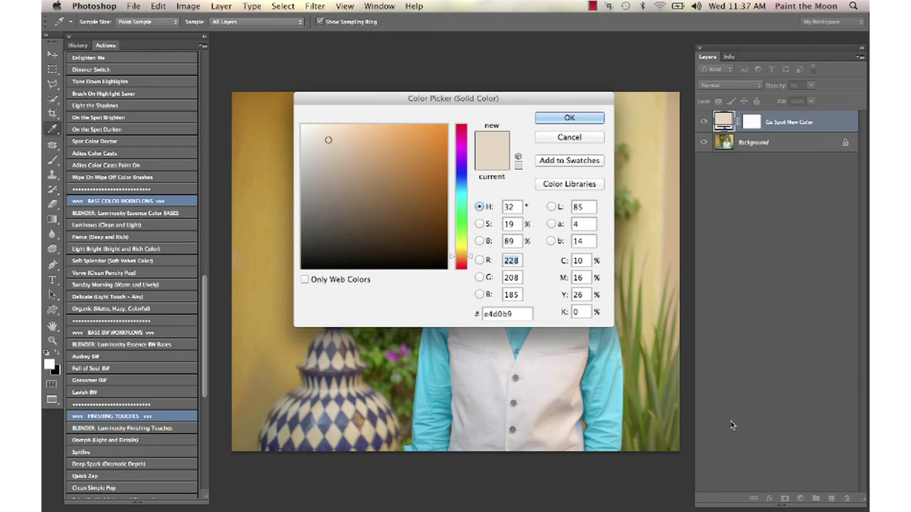
- Sample the chin's skin tone as the correction colour in the Color Picker
{"action": "left_click_drag", "start_coordinate": [516, 96], "coordinate": [195, 197]}
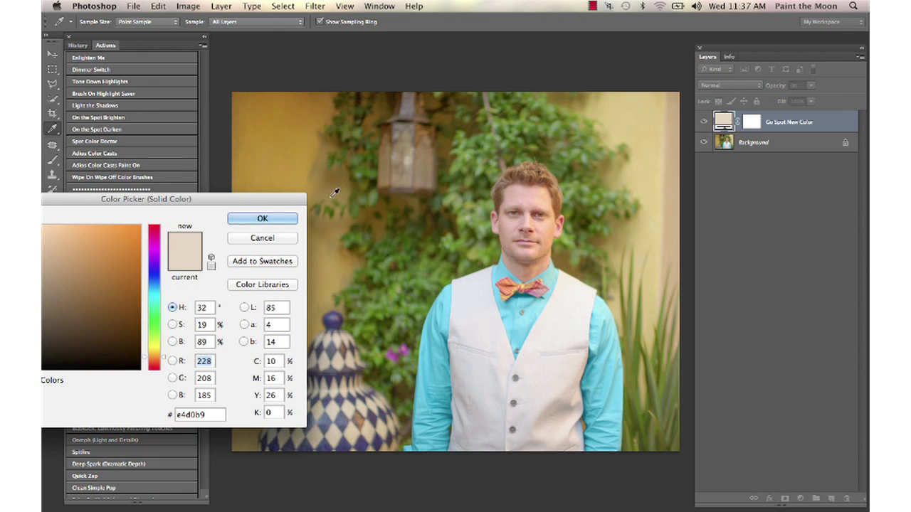
{"action": "left_click", "coordinate": [524, 197]}
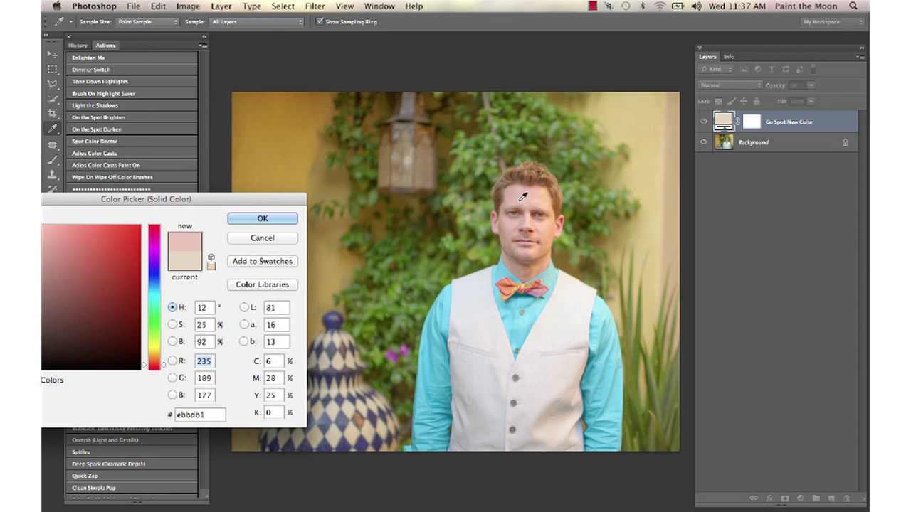
{"action": "left_click", "coordinate": [529, 215]}
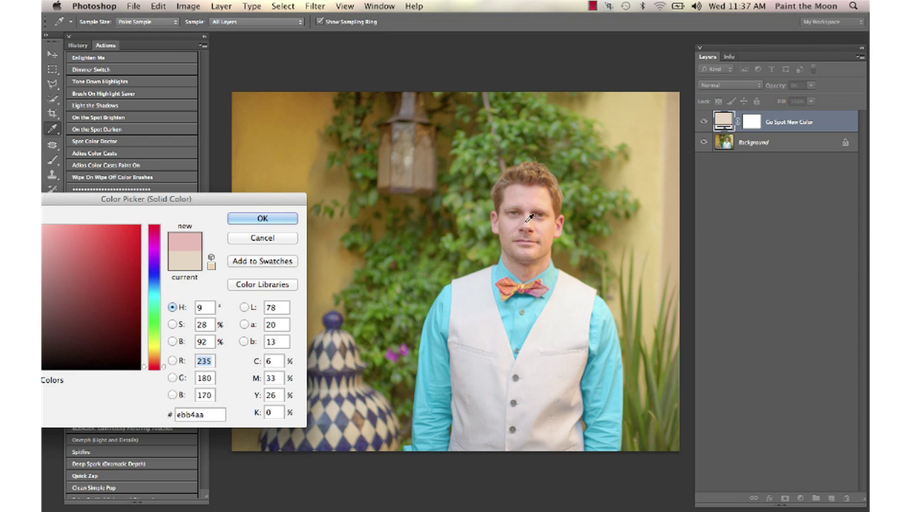
{"action": "left_click", "coordinate": [527, 249]}
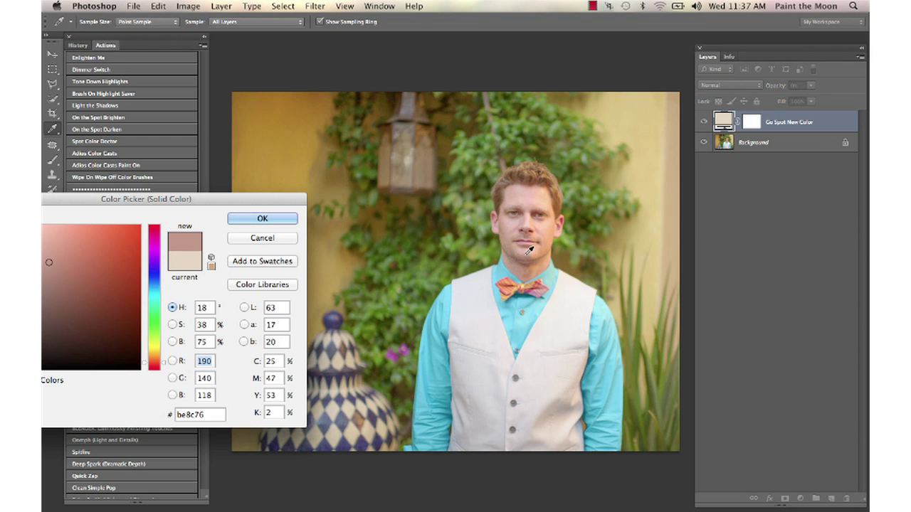
{"action": "left_click", "coordinate": [250, 222]}
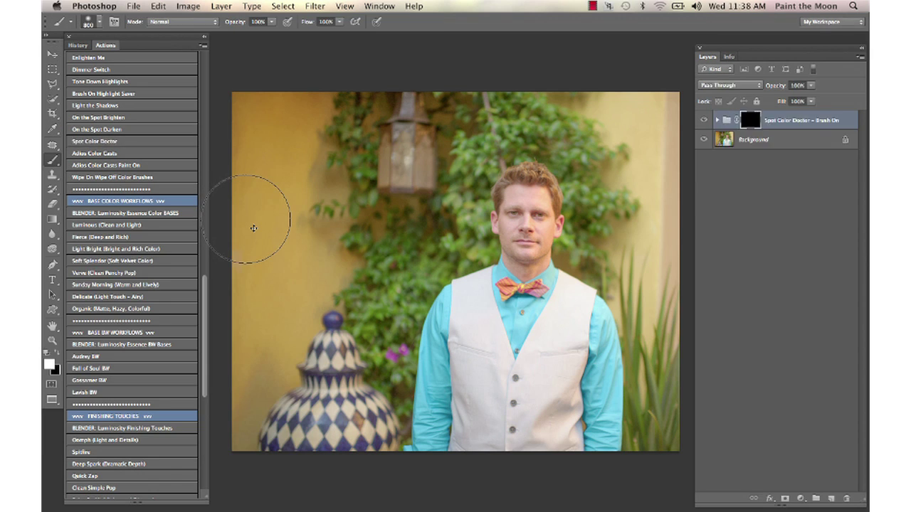
- Paint the correction from chin to hairline with a 250 px brush
{"action": "key", "text": "bracketleft"}
{"action": "key", "text": "bracketleft"}
{"action": "key", "text": "bracketleft"}
{"action": "key", "text": "bracketleft"}
{"action": "key", "text": "bracketleft"}
{"action": "key", "text": "bracketleft"}
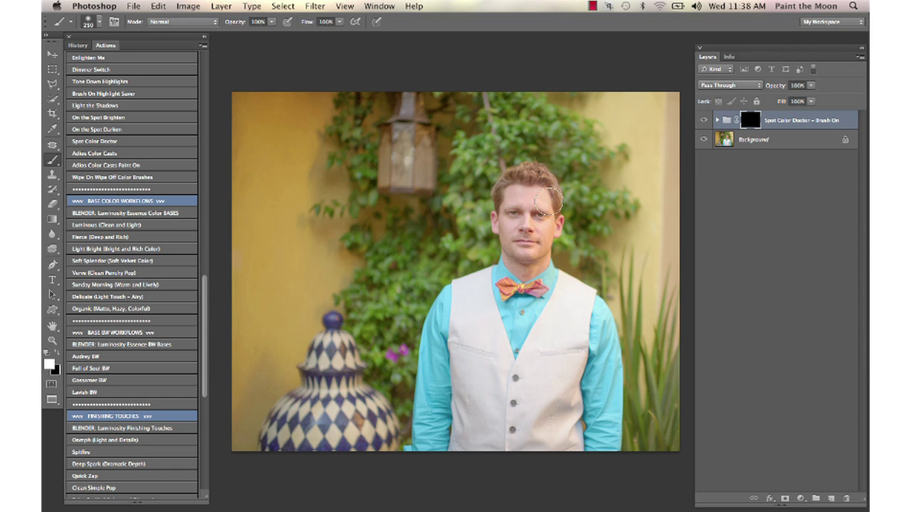
{"action": "left_click", "coordinate": [535, 175]}
{"action": "mouse_move", "coordinate": [531, 254]}
{"action": "left_mouse_down"}
{"action": "mouse_move", "coordinate": [543, 265]}
{"action": "mouse_move", "coordinate": [551, 229]}
{"action": "mouse_move", "coordinate": [546, 181]}
{"action": "mouse_move", "coordinate": [517, 171]}
{"action": "left_mouse_up"}
- Set the Spot Color Doctor group's opacity to 79% and compare it on and off
{"action": "left_click_drag", "start_coordinate": [783, 88], "coordinate": [774, 89]}
{"action": "left_click", "coordinate": [705, 120]}
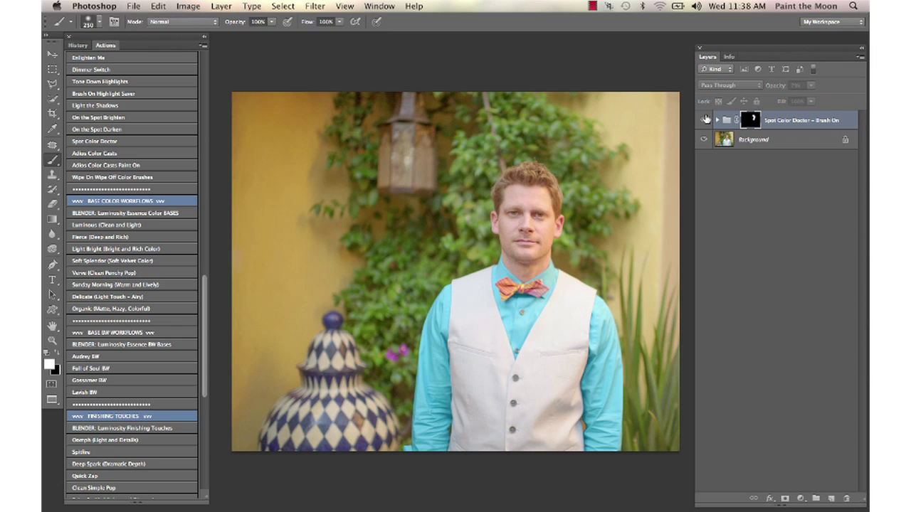
{"action": "left_click", "coordinate": [706, 119]}
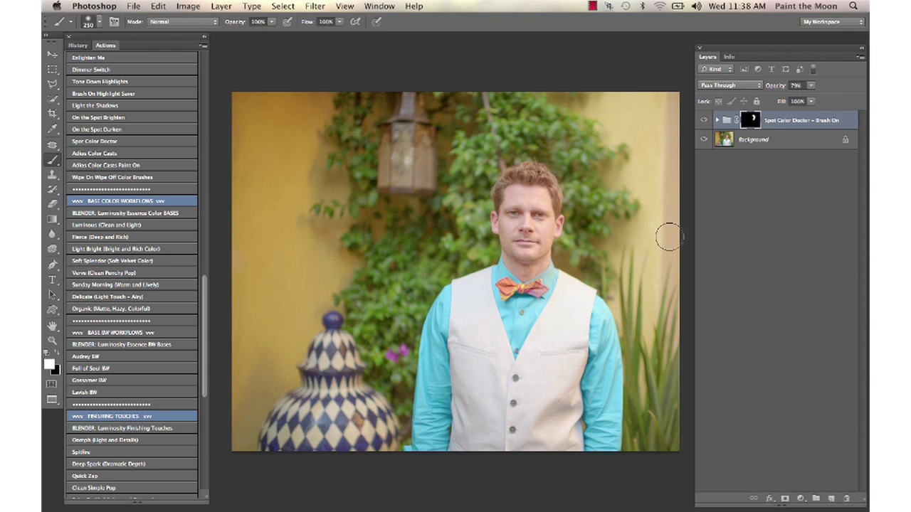
{"action": "key", "text": "x"}
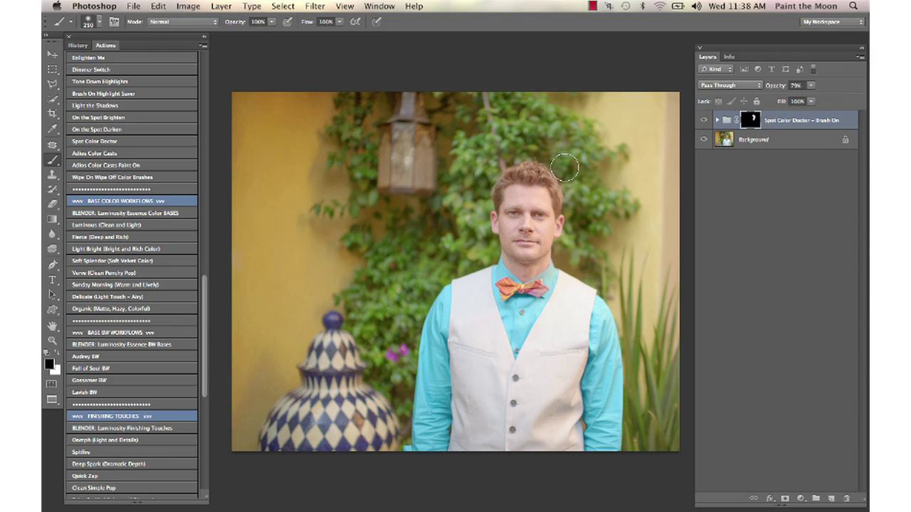
{"action": "key", "text": "v"}
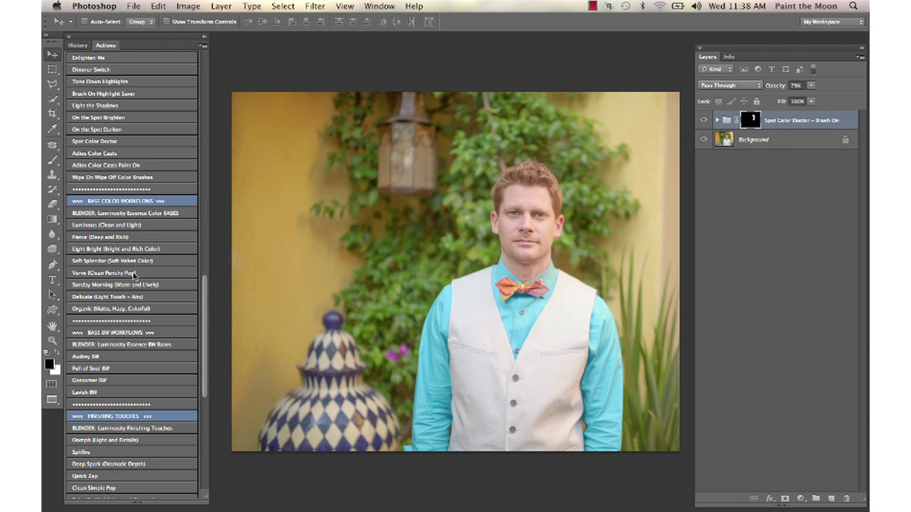
- Apply the Luminous (Clean and Light) look at 61% group opacity
{"action": "left_click", "coordinate": [118, 226]}
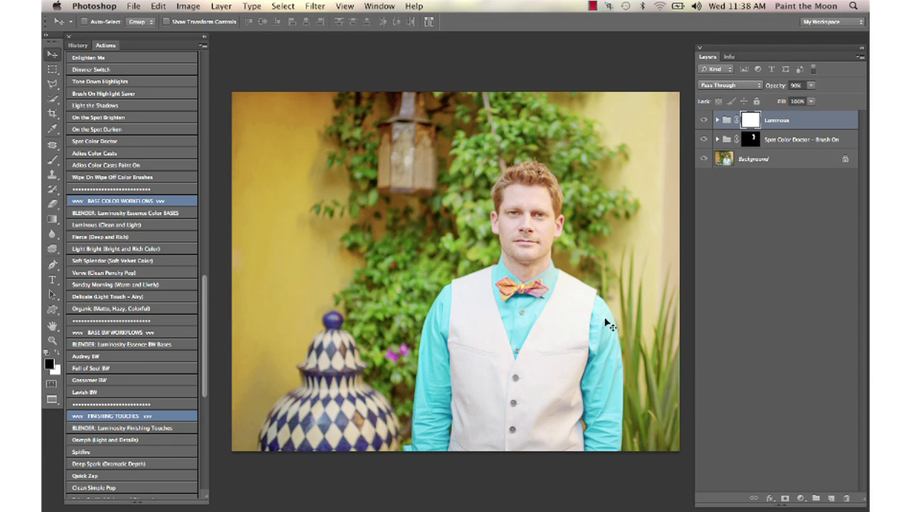
{"action": "left_click_drag", "start_coordinate": [779, 86], "coordinate": [753, 89]}
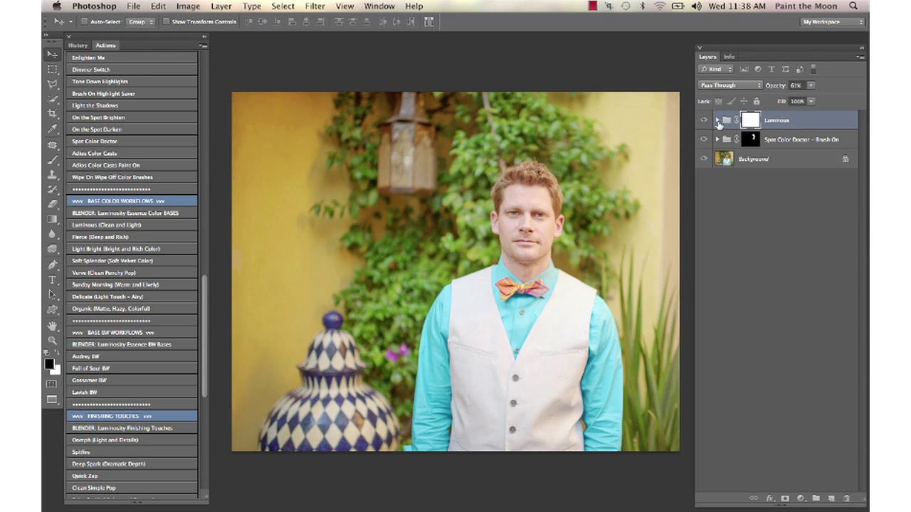
{"action": "left_click", "coordinate": [717, 121]}
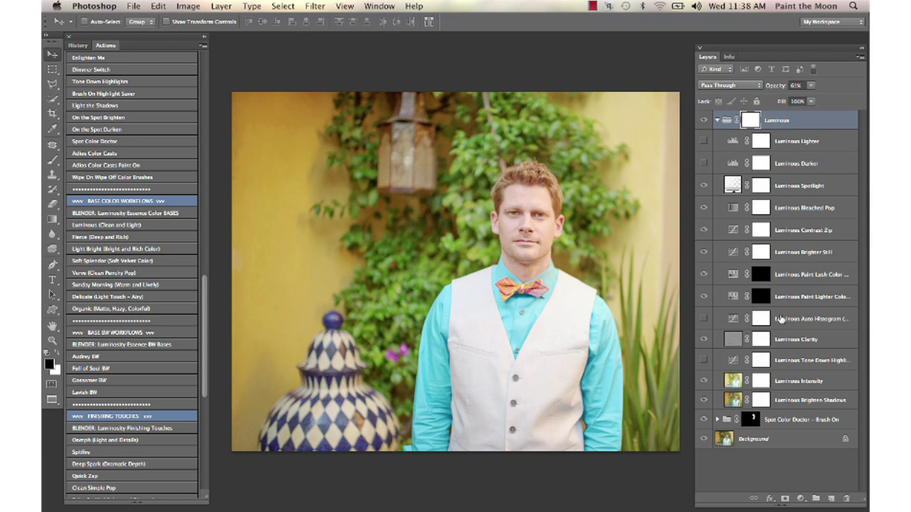
- Lower Luminous Brighter Still to 17% opacity, then collapse and compare the group
{"action": "left_click", "coordinate": [787, 256]}
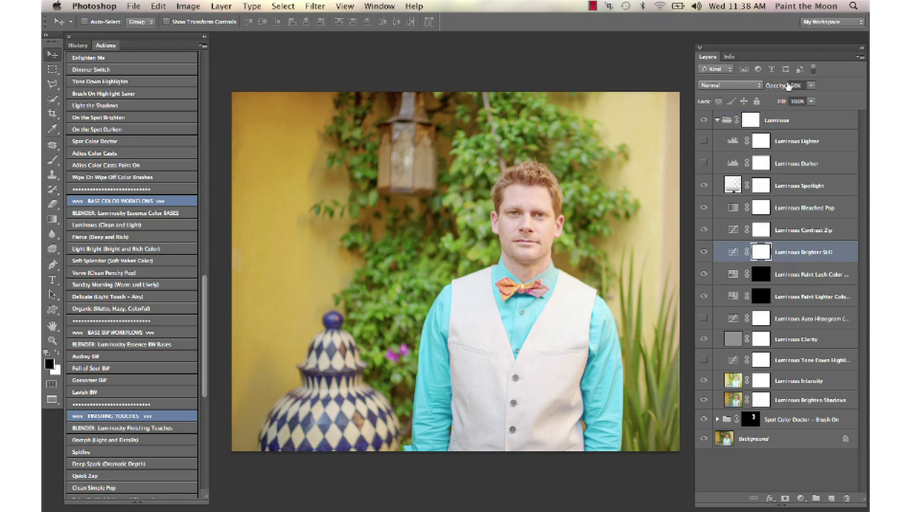
{"action": "left_click", "coordinate": [778, 87]}
{"action": "left_click_drag", "start_coordinate": [780, 91], "coordinate": [764, 91]}
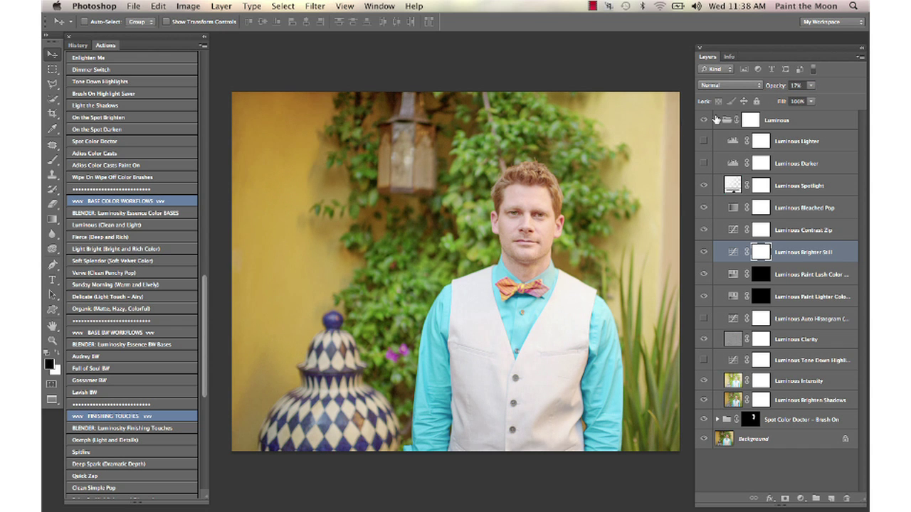
{"action": "left_click", "coordinate": [718, 119]}
{"action": "left_click", "coordinate": [704, 122]}
{"action": "left_click", "coordinate": [704, 123]}
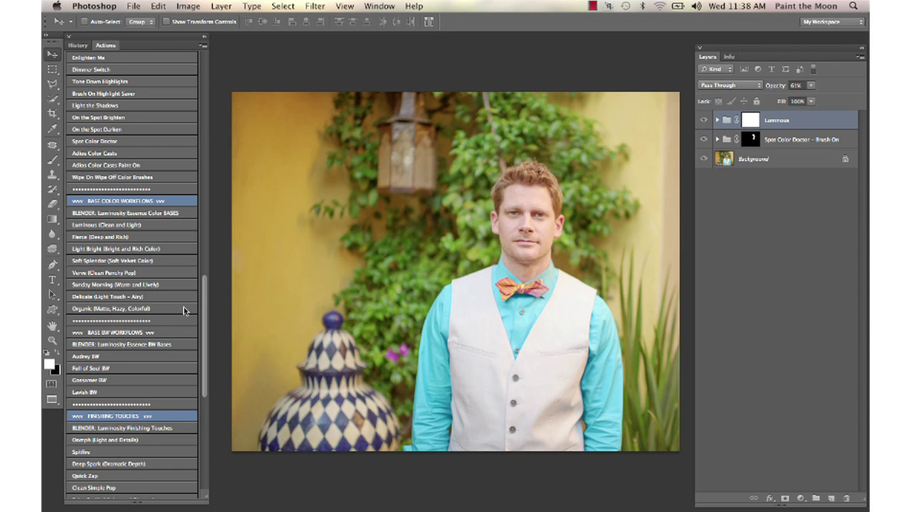
{"action": "scroll", "coordinate": [163, 269], "scroll_direction": "up", "scroll_amount": 10}
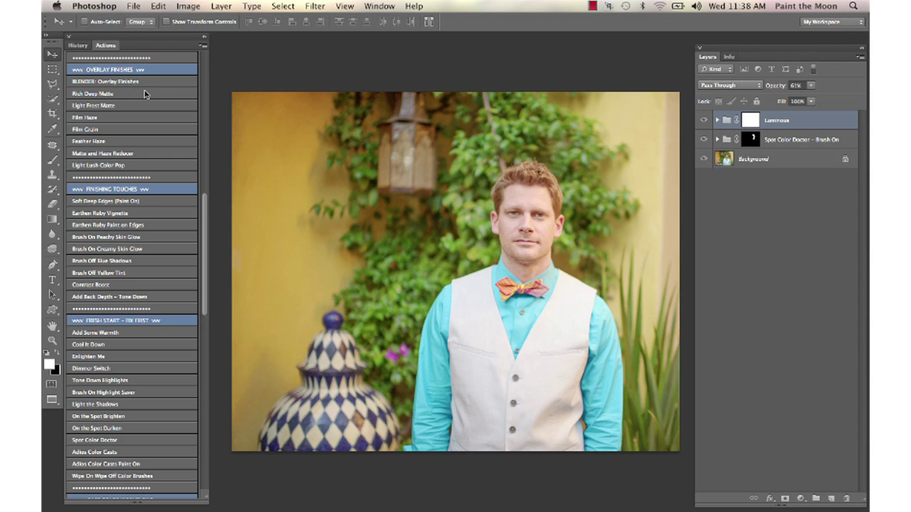
- Apply Rich Deep Matte at 100% and brush it off the hair, face and vest (700 px brush)
{"action": "left_click", "coordinate": [145, 95]}
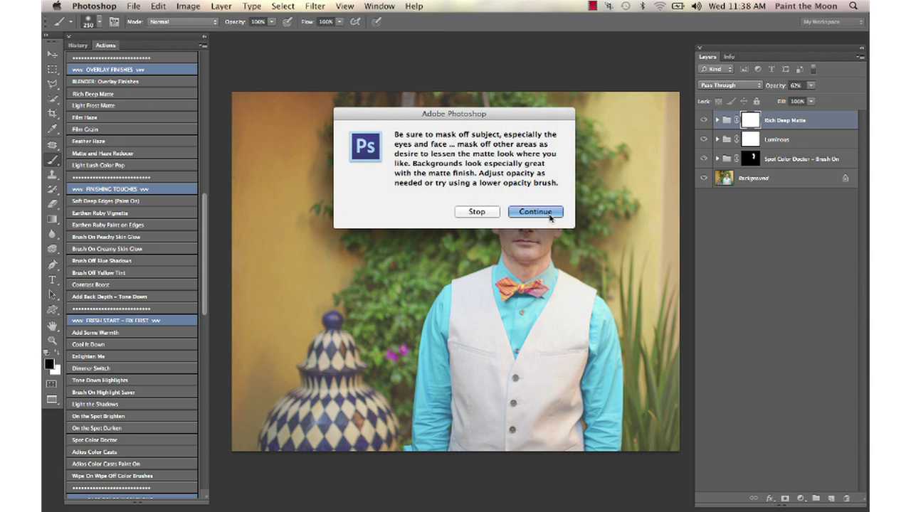
{"action": "left_click", "coordinate": [549, 214]}
{"action": "left_click_drag", "start_coordinate": [773, 85], "coordinate": [851, 95]}
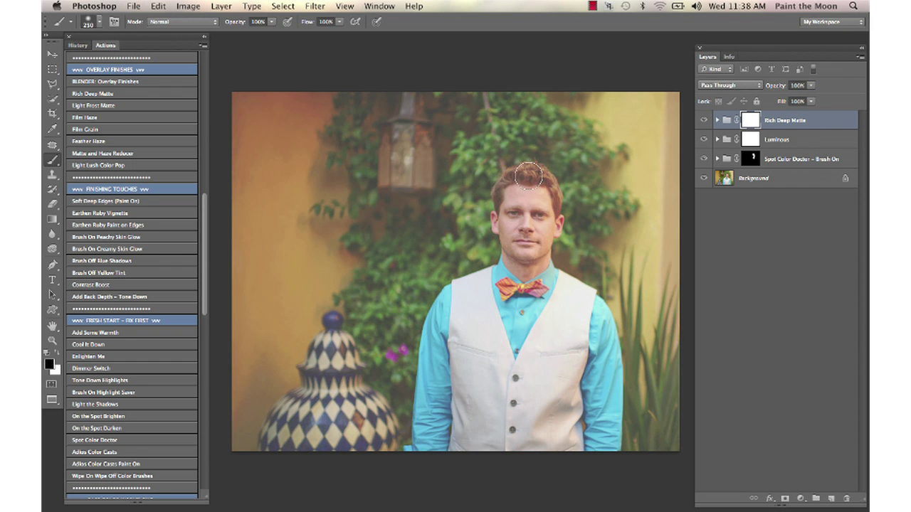
{"action": "mouse_move", "coordinate": [529, 175]}
{"action": "left_mouse_down"}
{"action": "mouse_move", "coordinate": [512, 190]}
{"action": "mouse_move", "coordinate": [517, 271]}
{"action": "mouse_move", "coordinate": [542, 178]}
{"action": "mouse_move", "coordinate": [544, 225]}
{"action": "mouse_move", "coordinate": [530, 290]}
{"action": "mouse_move", "coordinate": [506, 221]}
{"action": "mouse_move", "coordinate": [517, 254]}
{"action": "mouse_move", "coordinate": [510, 299]}
{"action": "mouse_move", "coordinate": [519, 284]}
{"action": "mouse_move", "coordinate": [503, 338]}
{"action": "mouse_move", "coordinate": [514, 268]}
{"action": "mouse_move", "coordinate": [536, 271]}
{"action": "mouse_move", "coordinate": [532, 216]}
{"action": "mouse_move", "coordinate": [541, 203]}
{"action": "mouse_move", "coordinate": [528, 272]}
{"action": "left_mouse_up"}
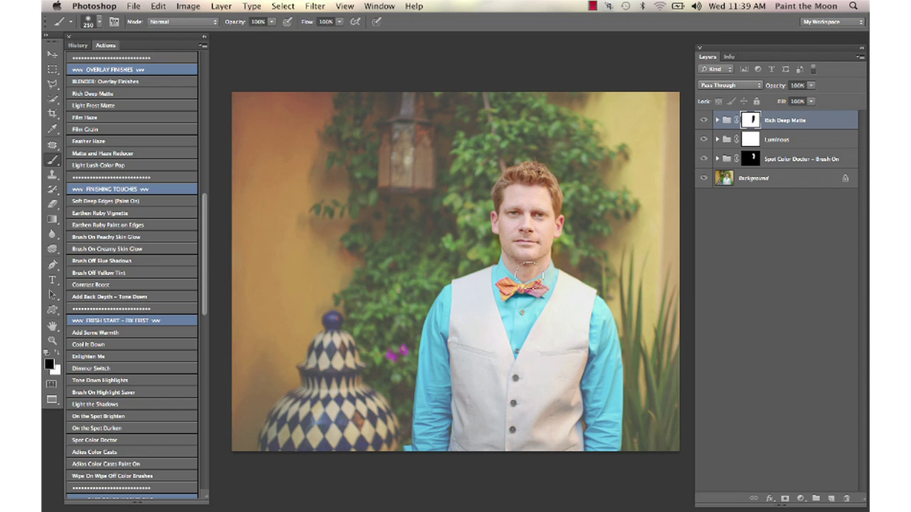
{"action": "key", "text": "bracketright"}
{"action": "key", "text": "bracketright"}
{"action": "key", "text": "bracketright"}
{"action": "key", "text": "bracketright"}
{"action": "key", "text": "bracketright"}
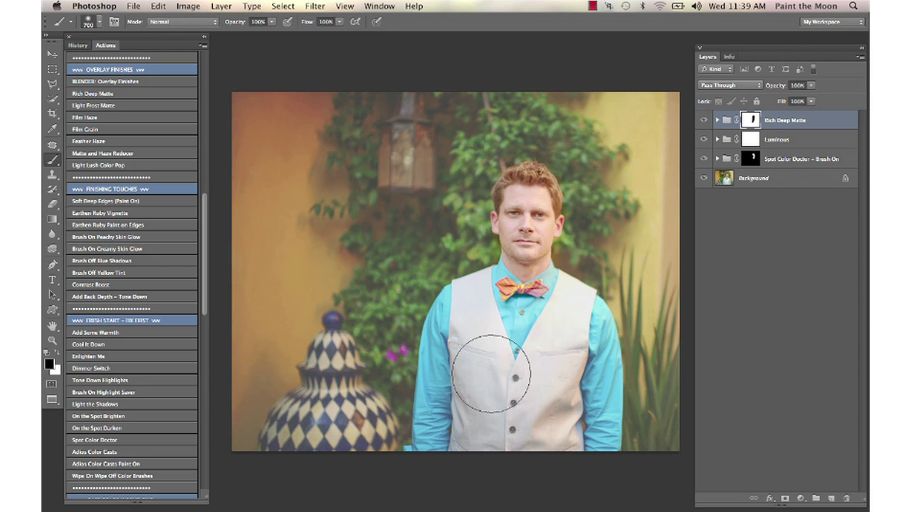
{"action": "mouse_move", "coordinate": [491, 375]}
{"action": "left_mouse_down"}
{"action": "mouse_move", "coordinate": [517, 320]}
{"action": "mouse_move", "coordinate": [488, 306]}
{"action": "mouse_move", "coordinate": [488, 451]}
{"action": "mouse_move", "coordinate": [554, 421]}
{"action": "mouse_move", "coordinate": [579, 458]}
{"action": "mouse_move", "coordinate": [504, 315]}
{"action": "left_mouse_up"}
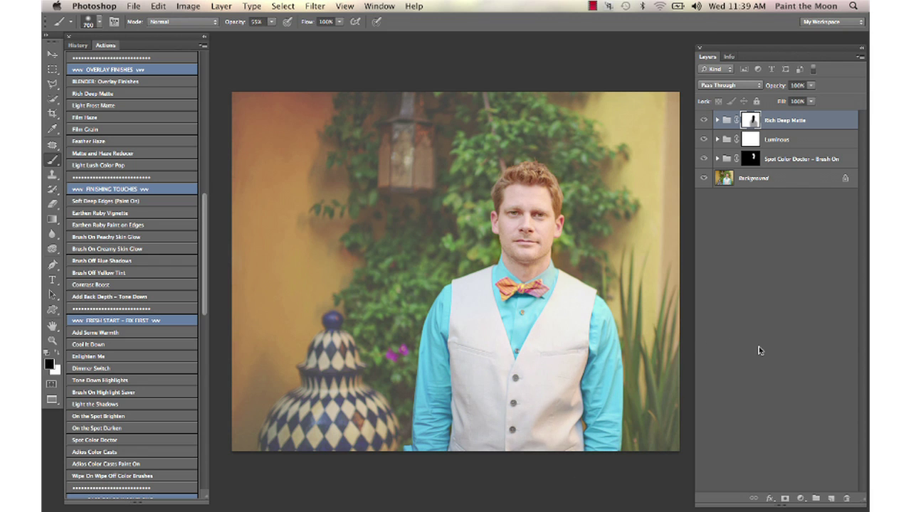
- Confirm the Spot Color Doctor group's opacity and compare all edits against the original photo
{"action": "key", "text": "v"}
{"action": "left_click", "coordinate": [788, 159]}
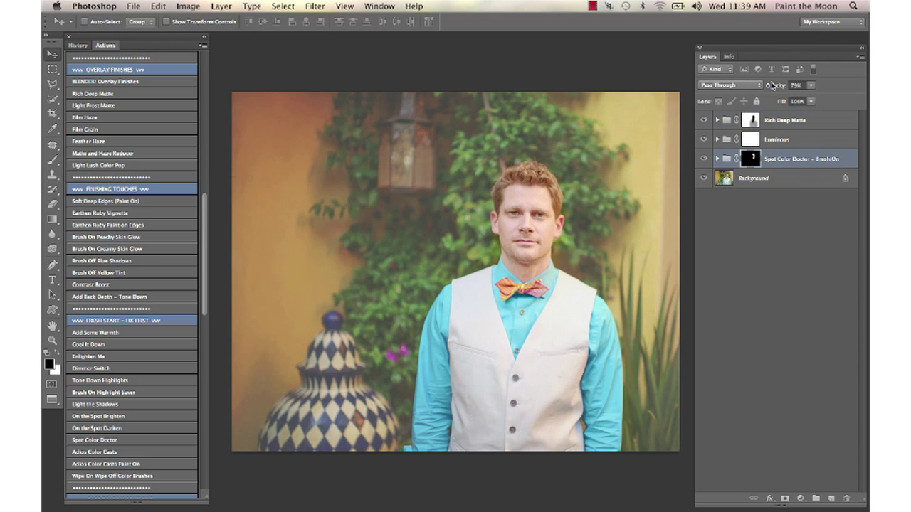
{"action": "left_click", "coordinate": [798, 85]}
{"action": "key", "text": "Return"}
{"action": "left_click", "coordinate": [704, 179], "text": "alt"}
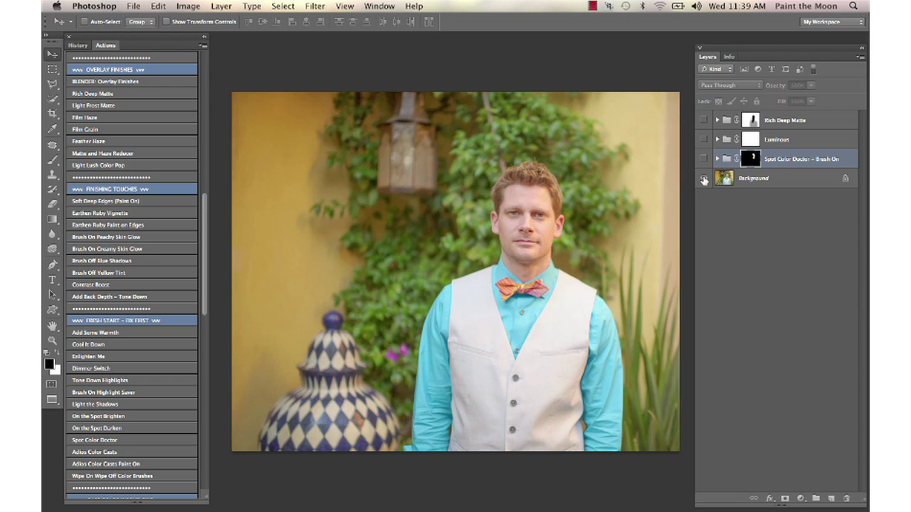
{"action": "left_click", "coordinate": [704, 180], "text": "alt"}
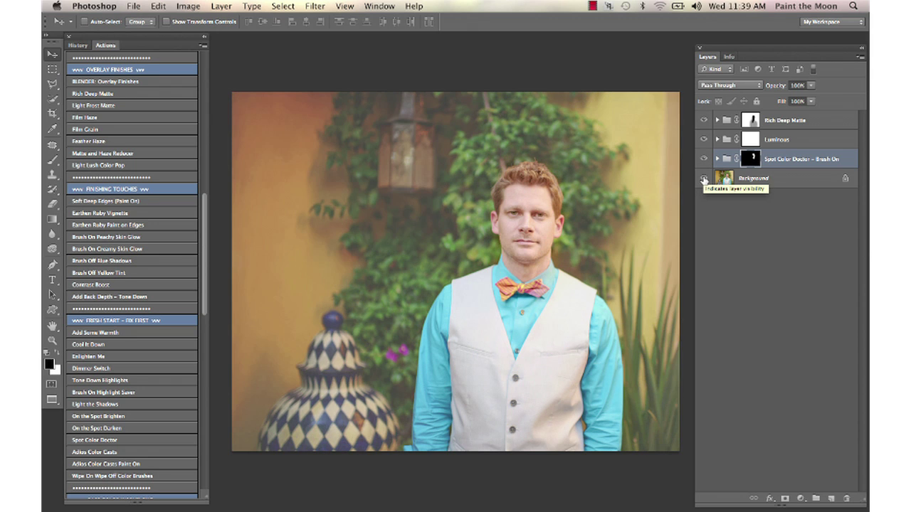
- Add the Film Haze effect at 20% opacity
{"action": "left_click", "coordinate": [105, 118]}
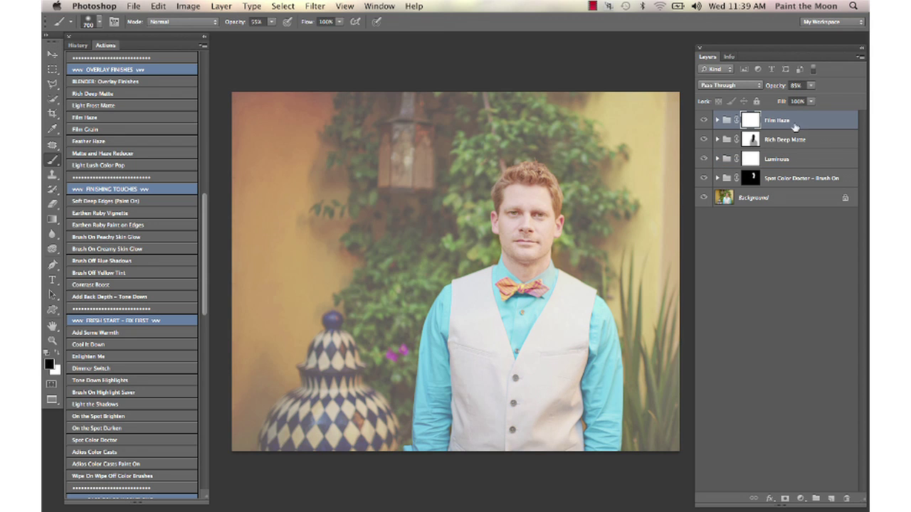
{"action": "left_click_drag", "start_coordinate": [782, 86], "coordinate": [749, 87]}
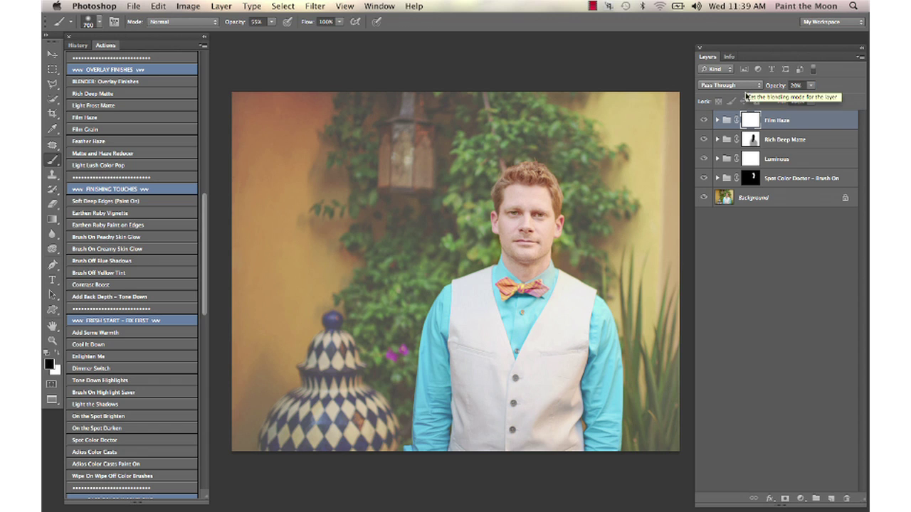
{"action": "key", "text": "v"}
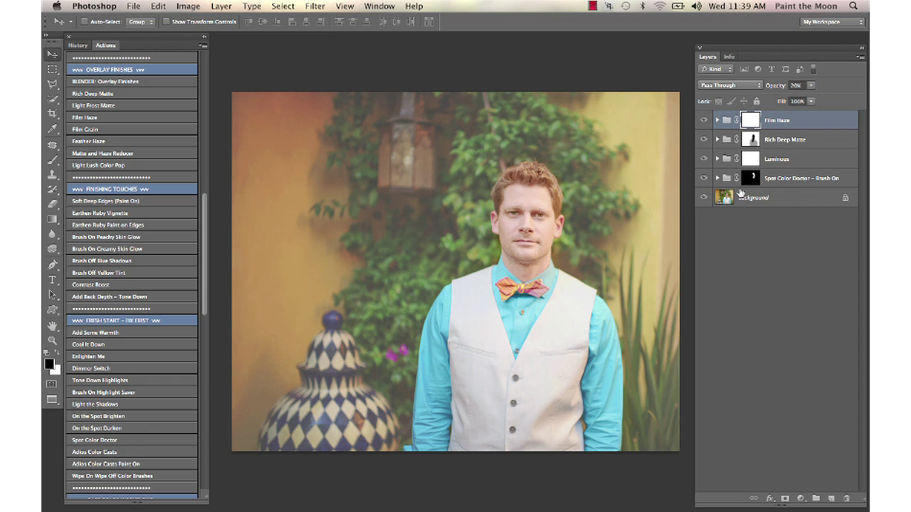
- Paint Luminous Paint Lush Color in white from lantern to vase and raise its opacity to 100%
{"action": "left_click", "coordinate": [718, 159]}
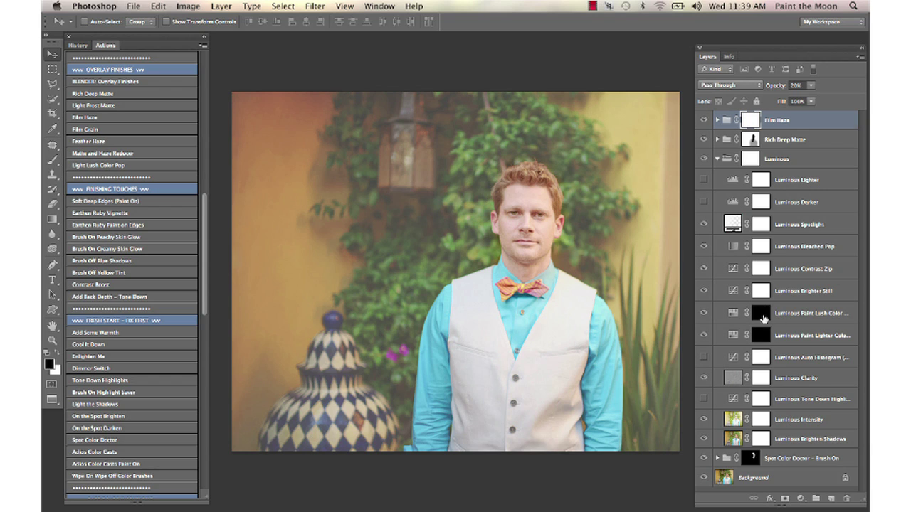
{"action": "left_click", "coordinate": [763, 315]}
{"action": "key", "text": "b"}
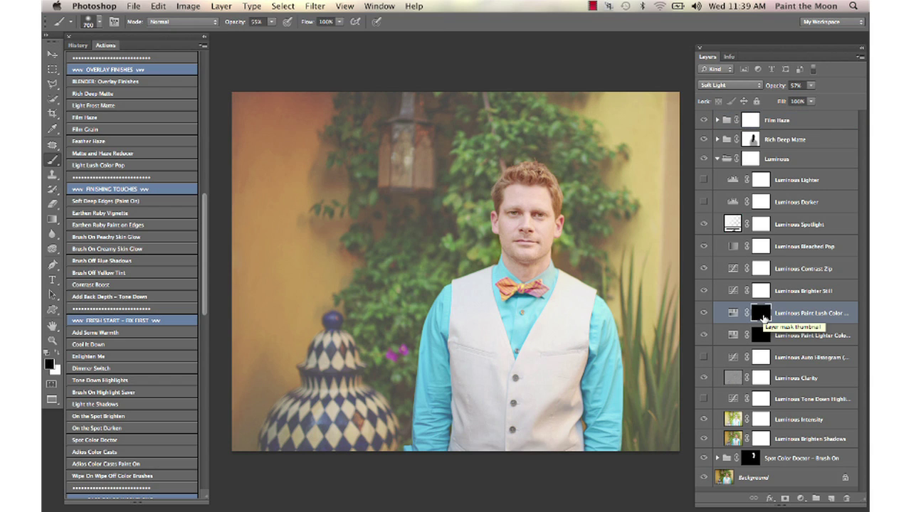
{"action": "key", "text": "bracketright"}
{"action": "key", "text": "bracketright"}
{"action": "key", "text": "bracketright"}
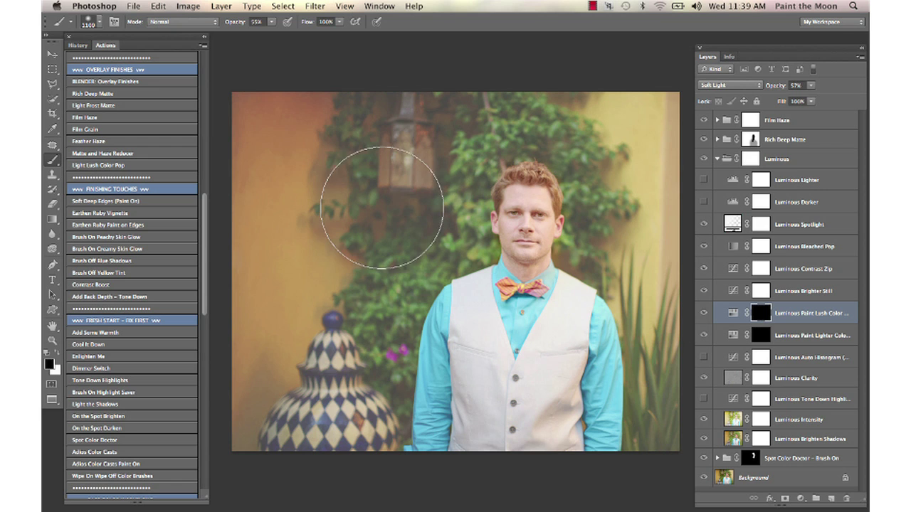
{"action": "key", "text": "x"}
{"action": "mouse_move", "coordinate": [402, 179]}
{"action": "left_mouse_down"}
{"action": "mouse_move", "coordinate": [366, 193]}
{"action": "mouse_move", "coordinate": [325, 325]}
{"action": "mouse_move", "coordinate": [325, 417]}
{"action": "mouse_move", "coordinate": [321, 162]}
{"action": "left_mouse_up"}
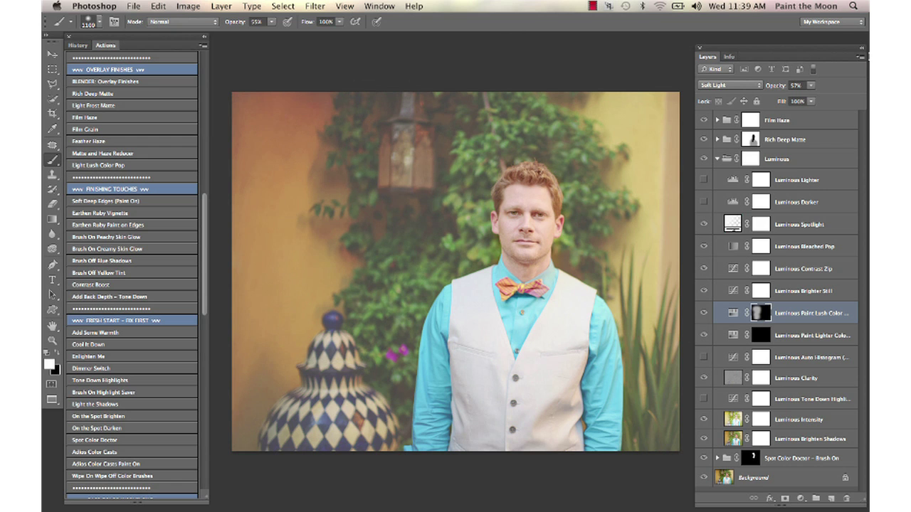
{"action": "key", "text": "0"}
{"action": "left_click_drag", "start_coordinate": [776, 86], "coordinate": [817, 90]}
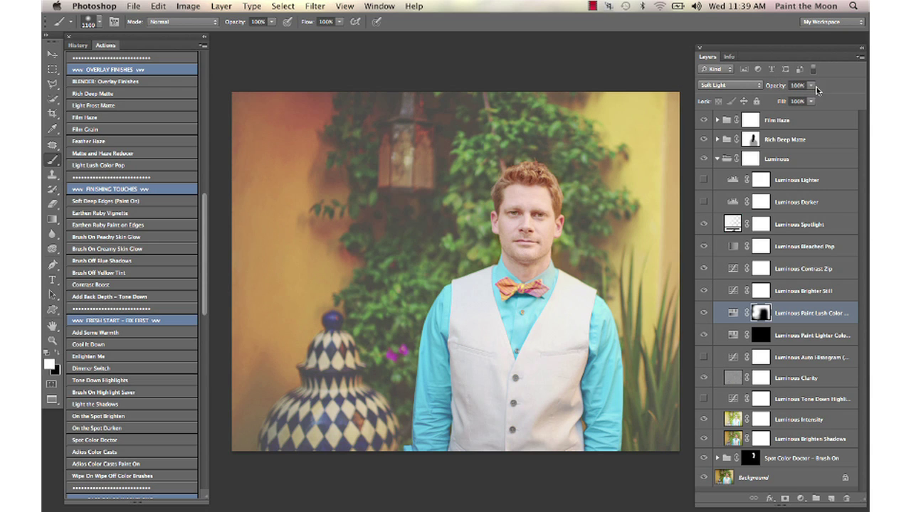
- Set the brush colour back to black and collapse the Luminous group
{"action": "key", "text": "v"}
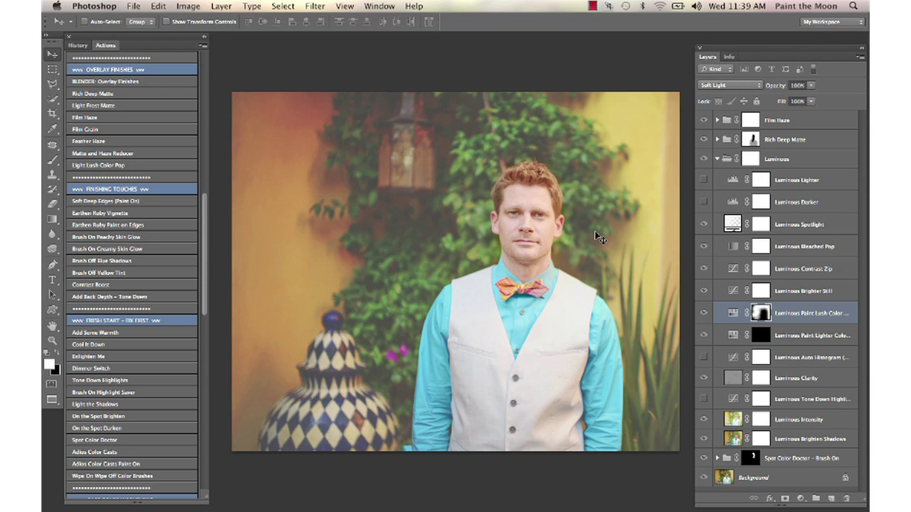
{"action": "key", "text": "b"}
{"action": "key", "text": "x"}
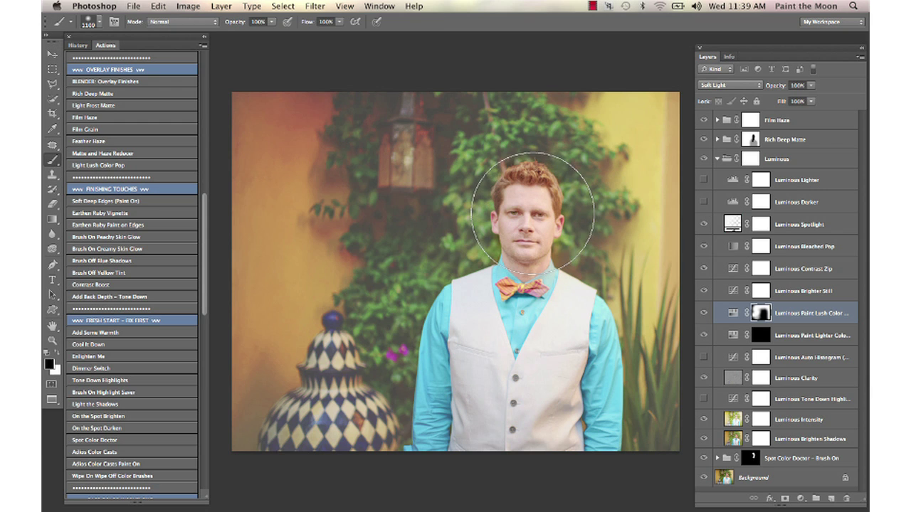
{"action": "key", "text": "v"}
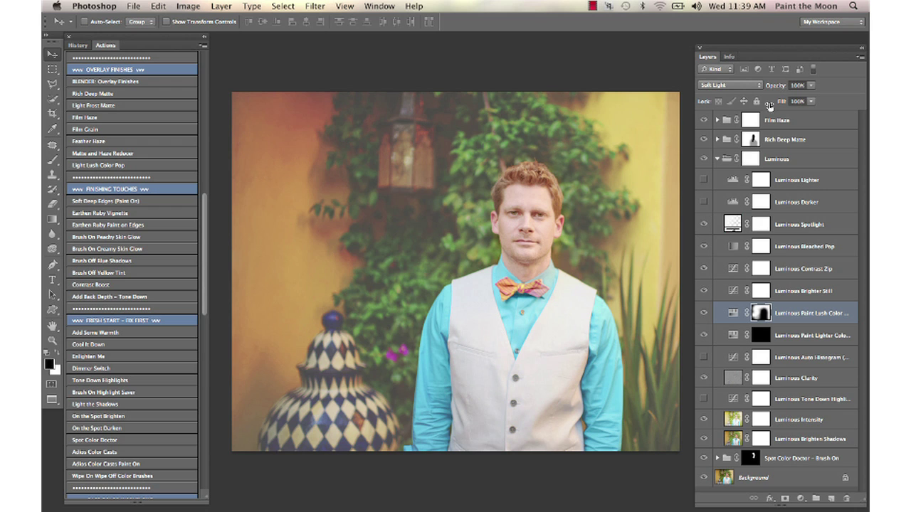
{"action": "left_click", "coordinate": [717, 158]}
- Lower the Spot Color Doctor – Brush On group to 59% and compare before and after
{"action": "left_click", "coordinate": [704, 158]}
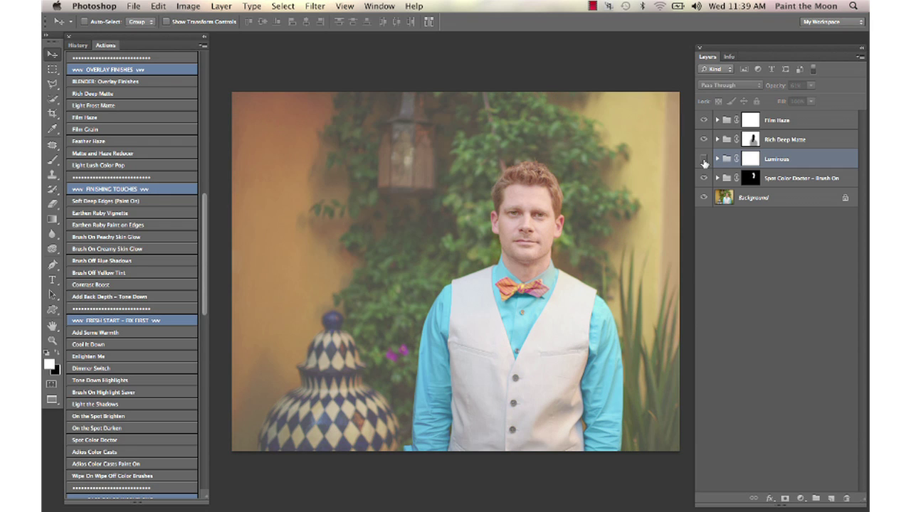
{"action": "left_click", "coordinate": [704, 158]}
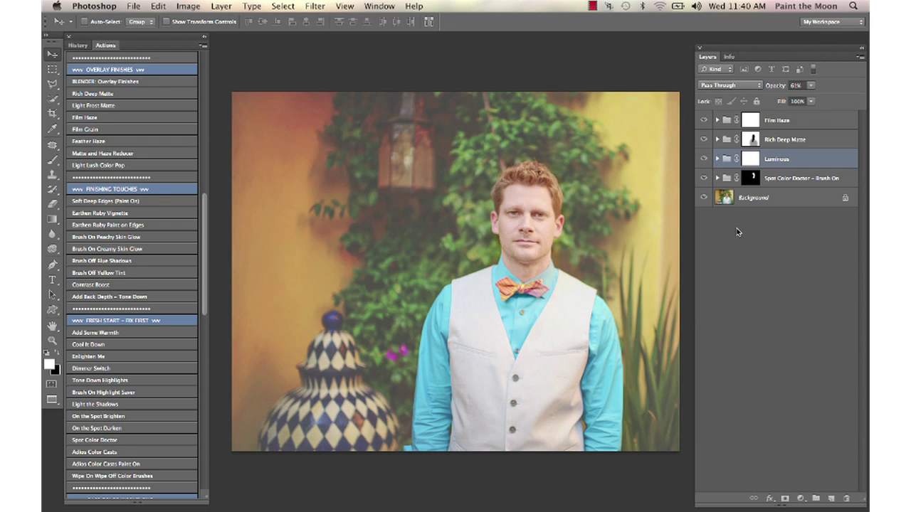
{"action": "left_click", "coordinate": [760, 181]}
{"action": "key", "text": "d"}
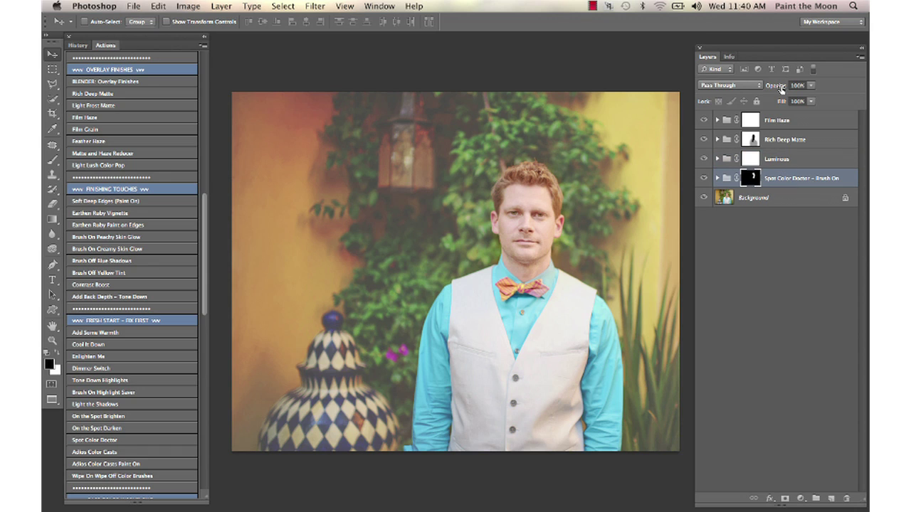
{"action": "left_click_drag", "start_coordinate": [781, 89], "coordinate": [761, 87]}
{"action": "left_click", "coordinate": [704, 198], "text": "alt"}
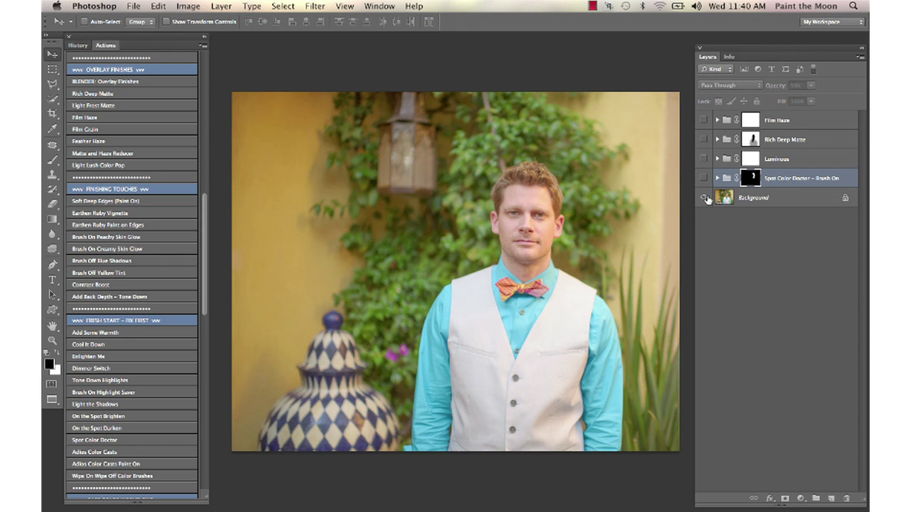
{"action": "left_click", "coordinate": [705, 198], "text": "alt"}
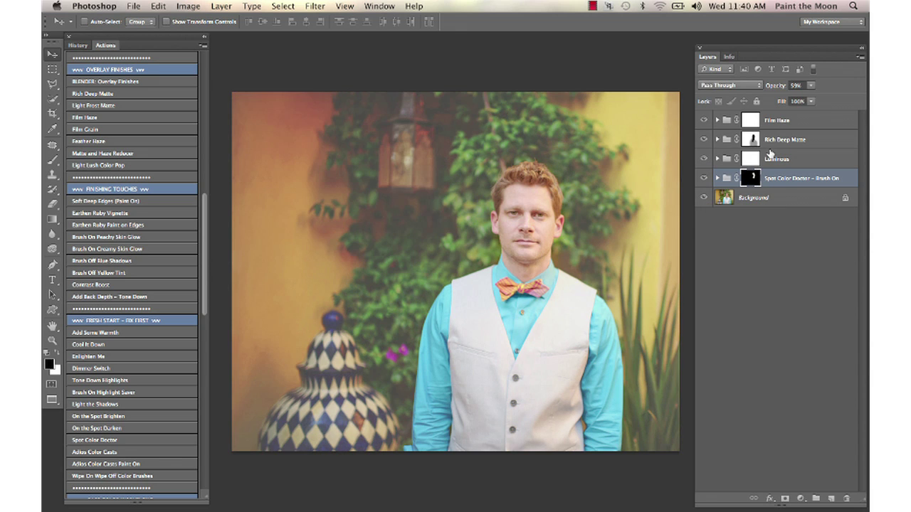